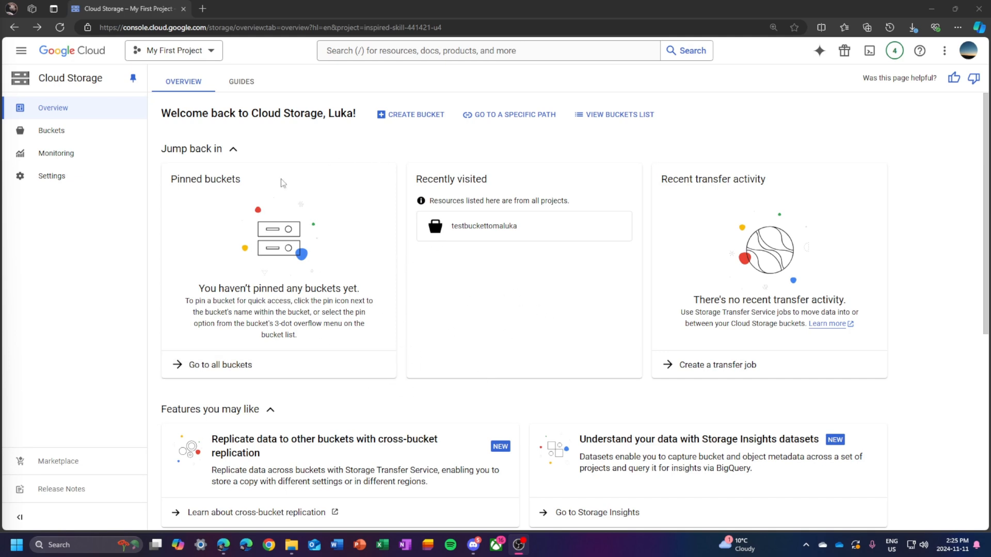
Step: Start a new Cloud Storage bucket and name it seng4620-is-the-best
left_click(407, 115)
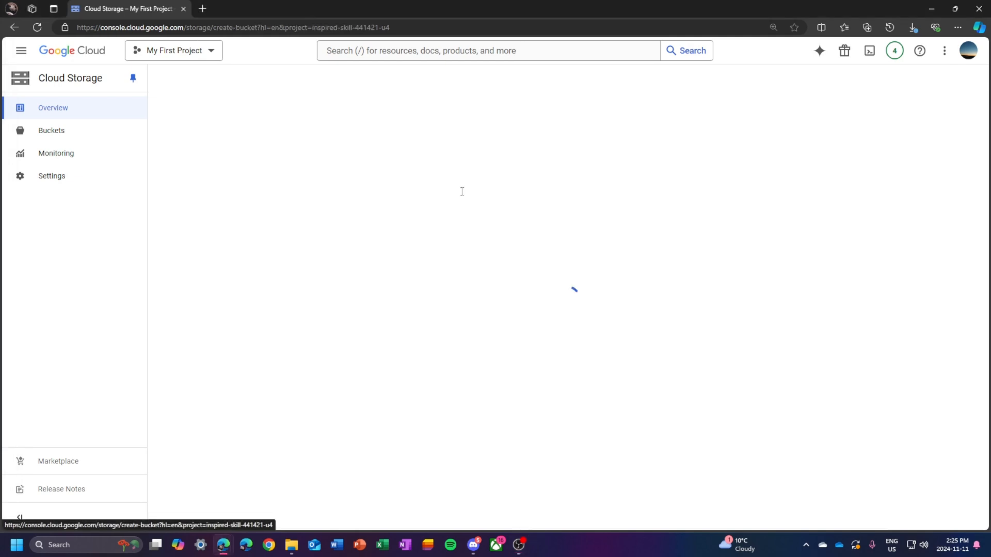
left_click(233, 161)
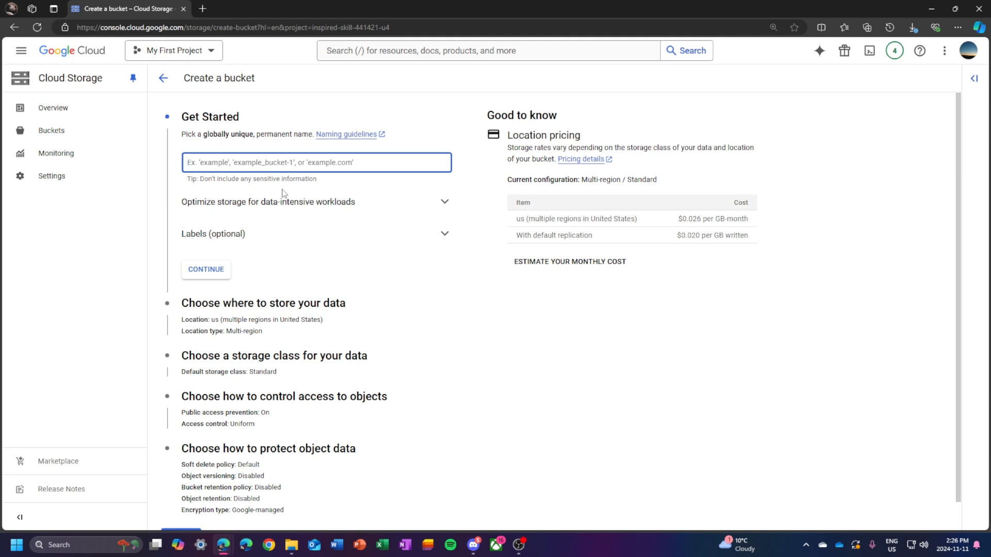
type("seng4620-is-the-best")
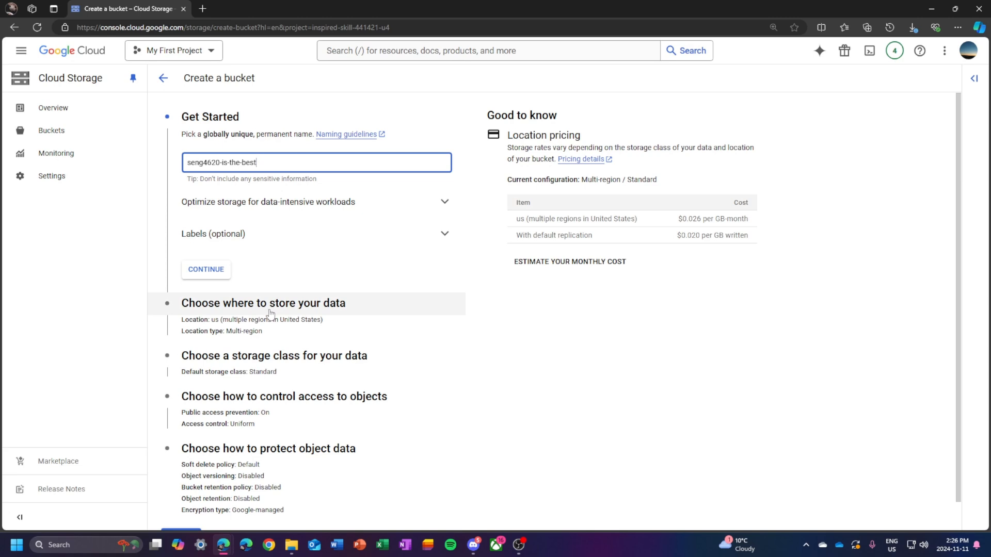
Step: Review the new bucket's options for where to store its data and for its default storage class
left_click(283, 304)
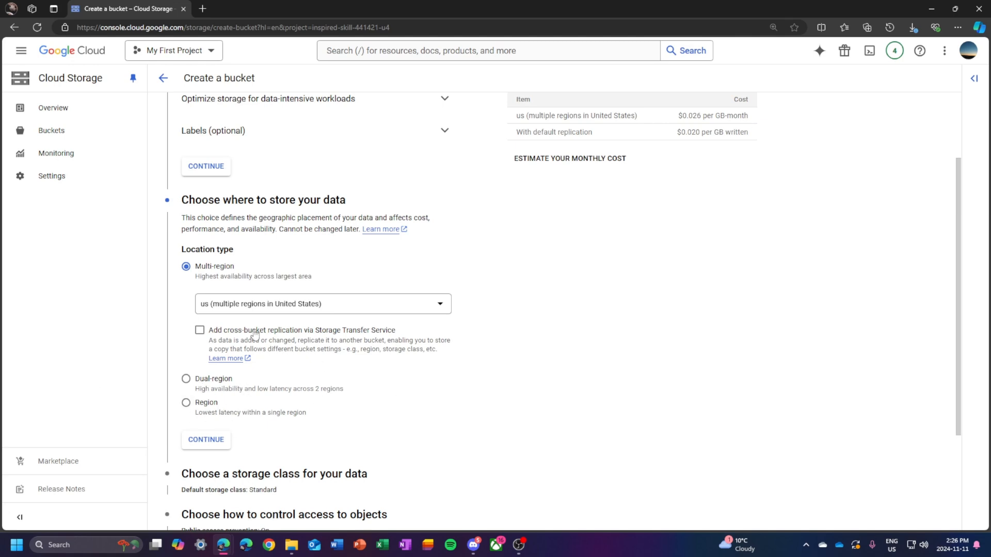
scroll(326, 292, "down", 2)
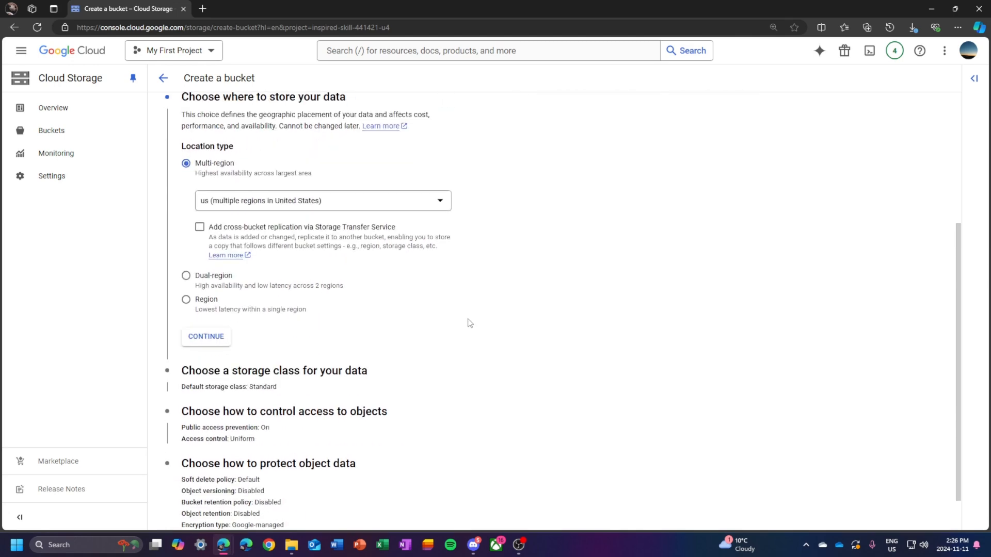
scroll(512, 314, "down", 2)
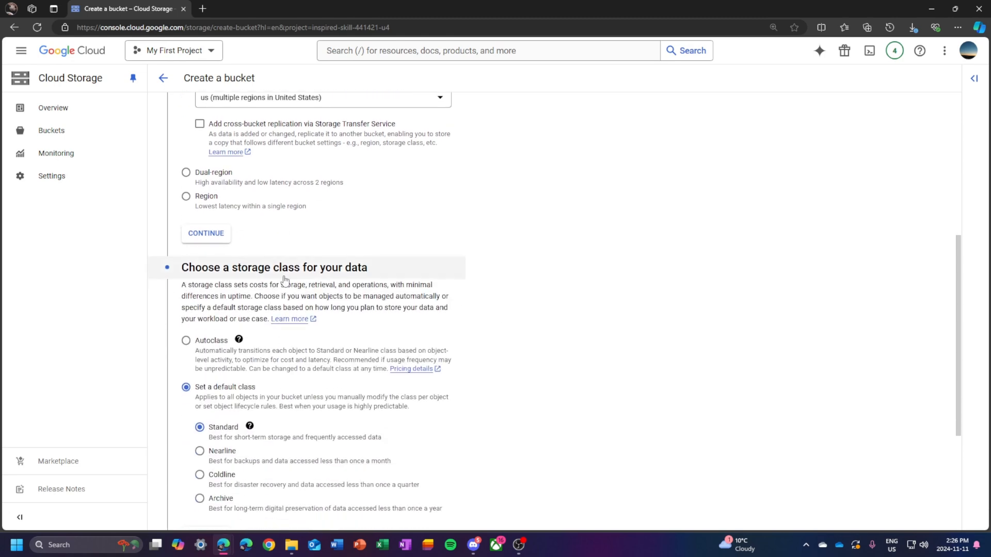
scroll(408, 289, "down", 2)
scroll(197, 308, "up", 1)
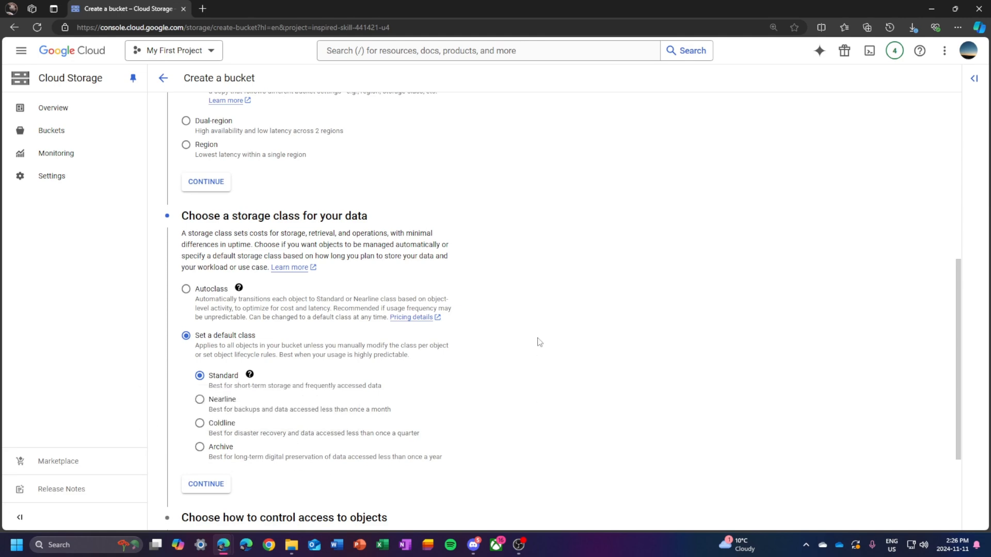
scroll(307, 405, "down", 1)
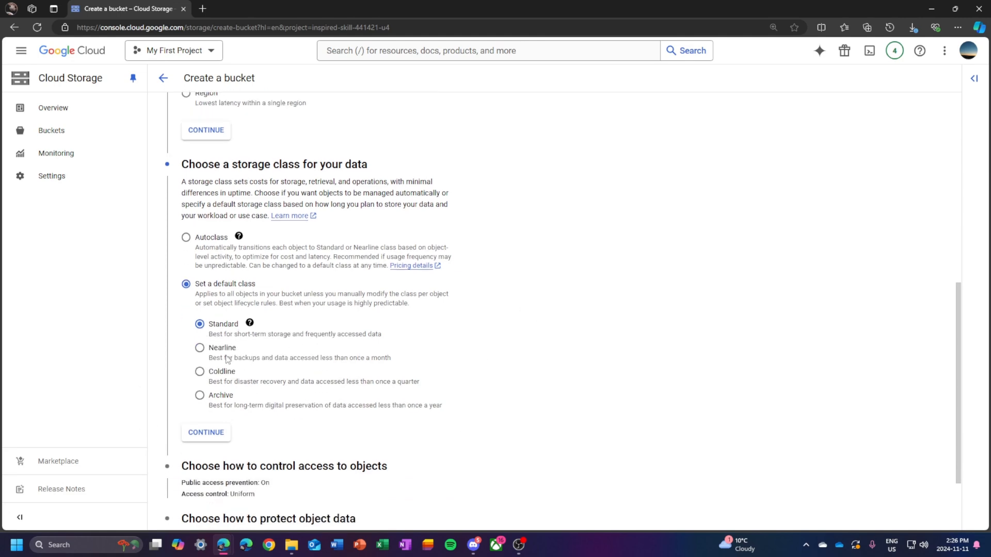
scroll(309, 372, "down", 2)
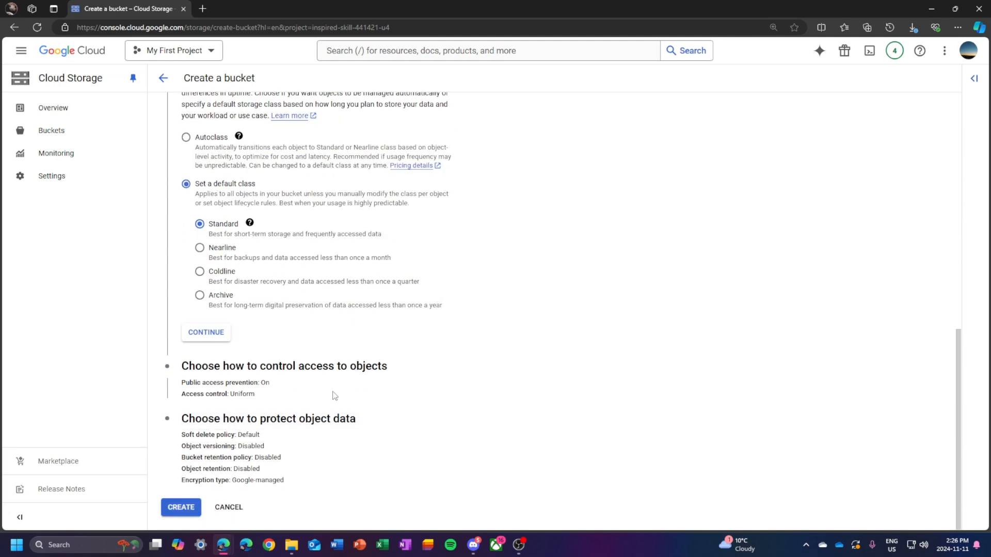
Step: Review the new bucket's object access control settings and its data protection options
left_click(335, 376)
scroll(575, 340, "down", 2)
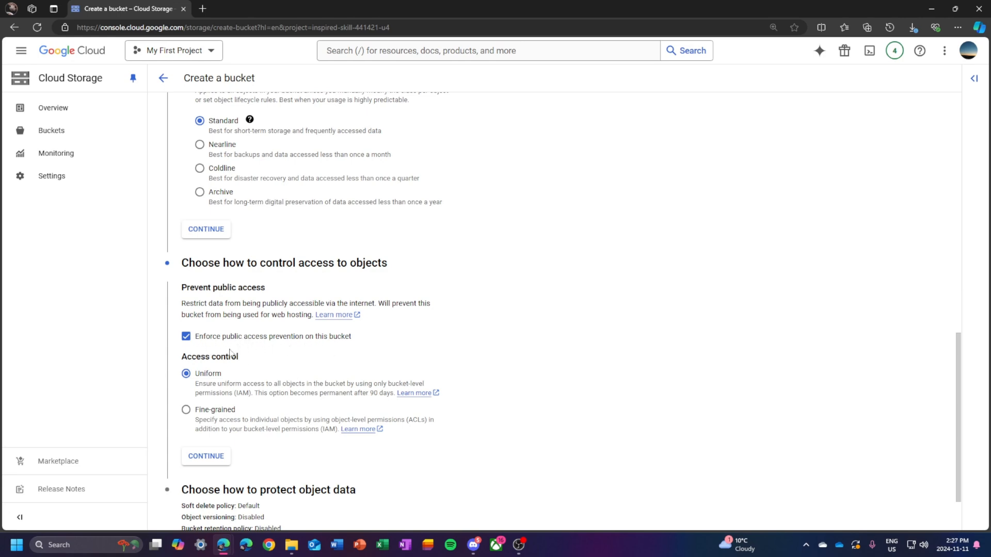
scroll(379, 360, "down", 2)
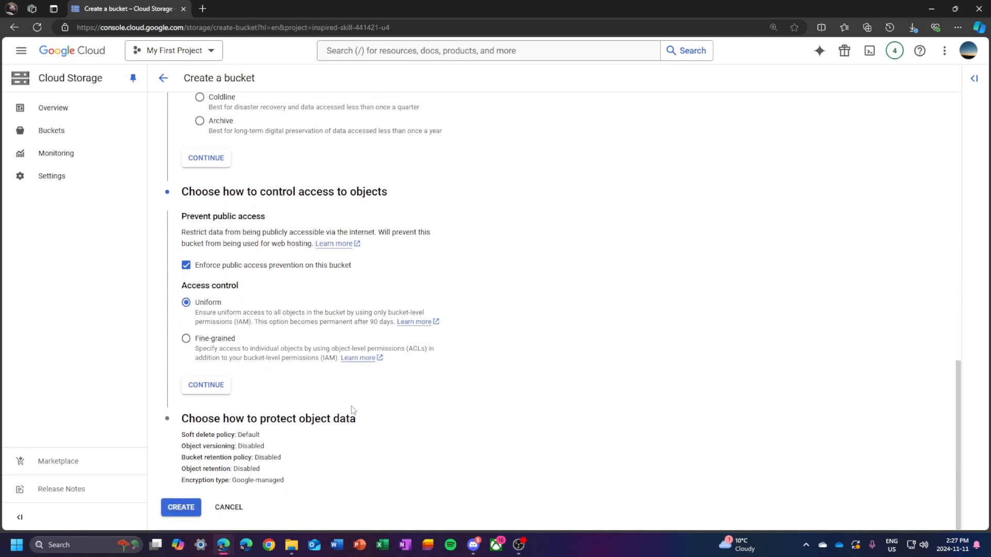
left_click(243, 419)
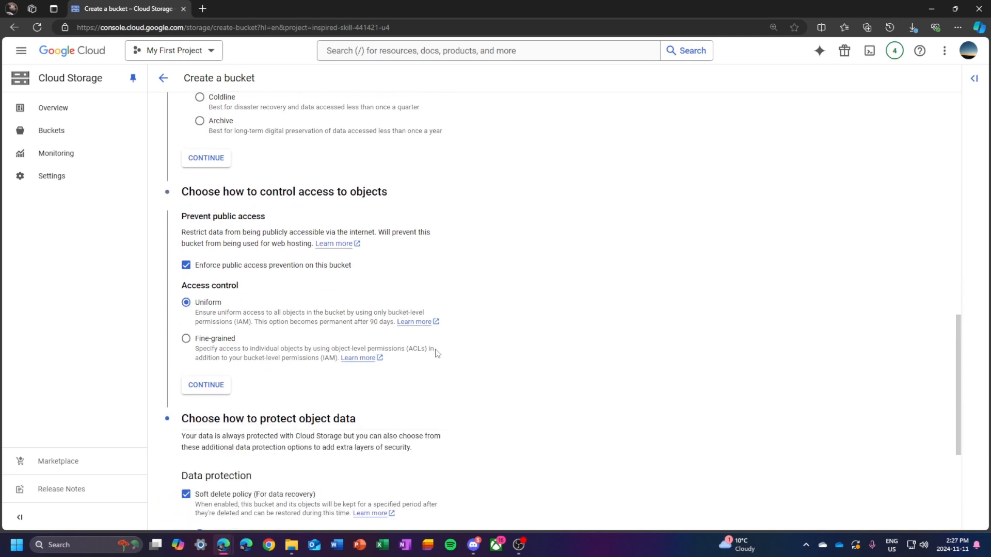
scroll(440, 343, "down", 3)
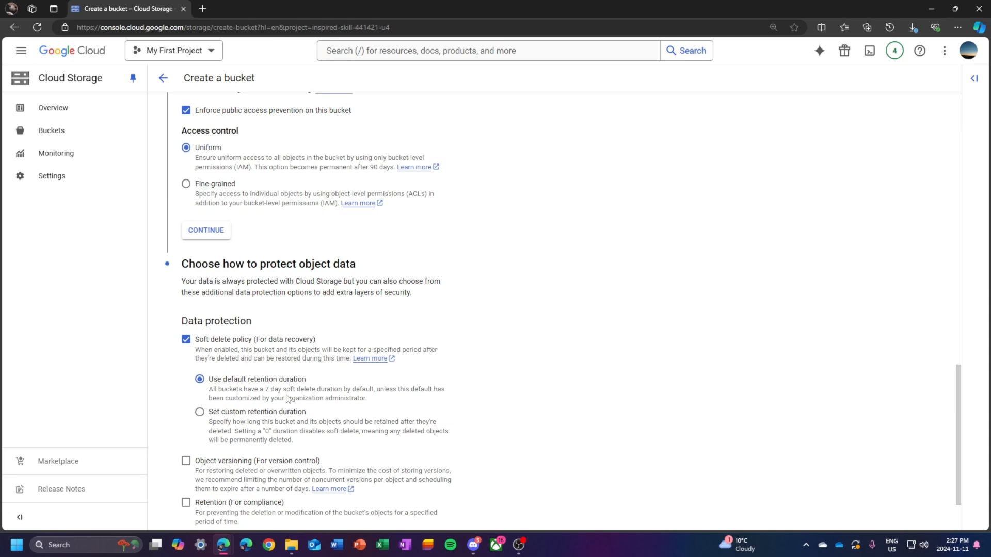
scroll(222, 395, "down", 1)
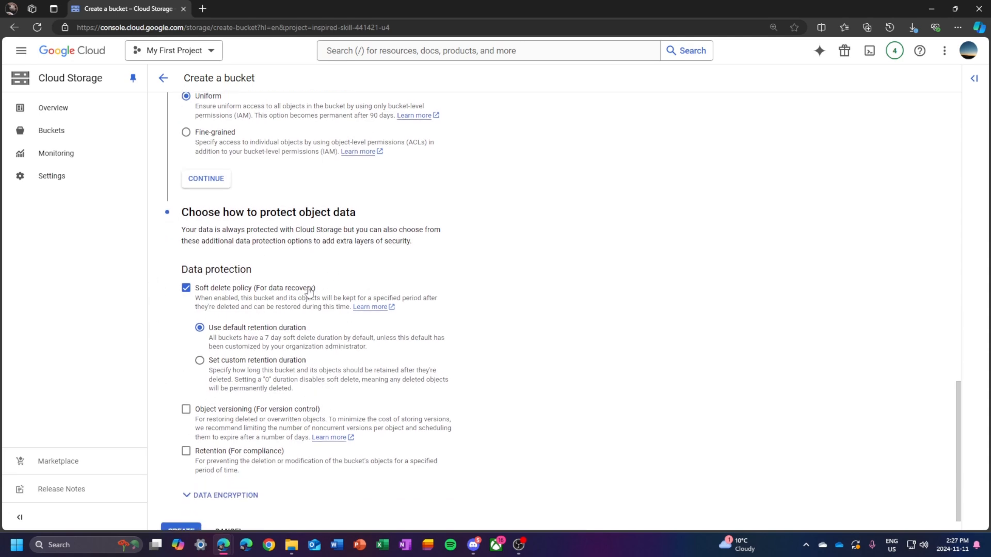
scroll(335, 282, "down", 1)
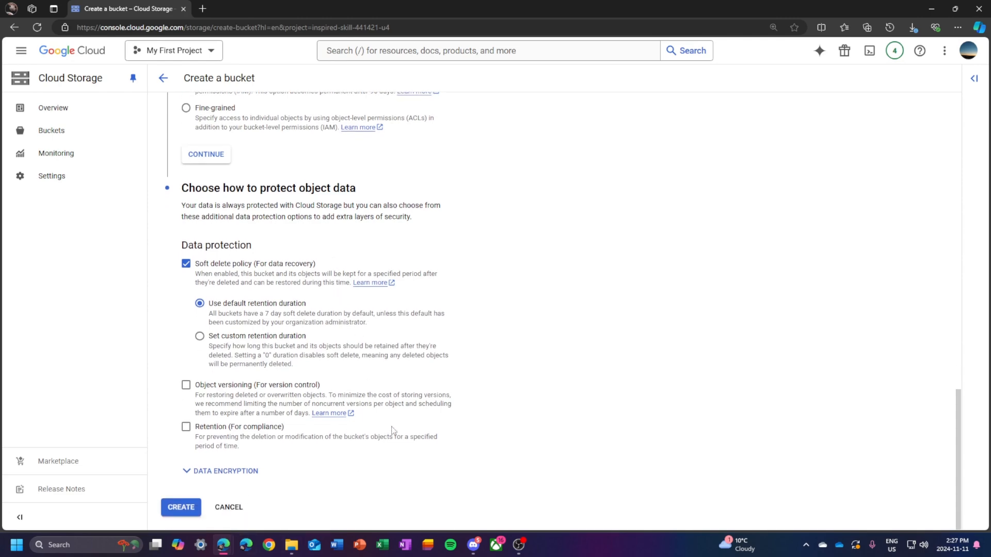
Step: Recheck the bucket's settings and create it with public access prevention enforced
scroll(398, 438, "up", 6)
scroll(397, 437, "up", 5)
scroll(398, 437, "down", 11)
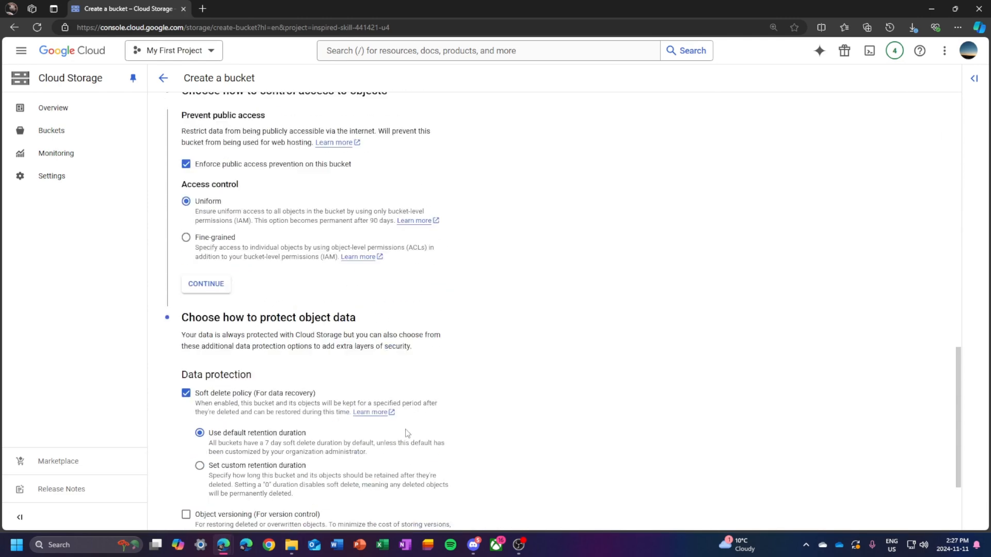
left_click(187, 513)
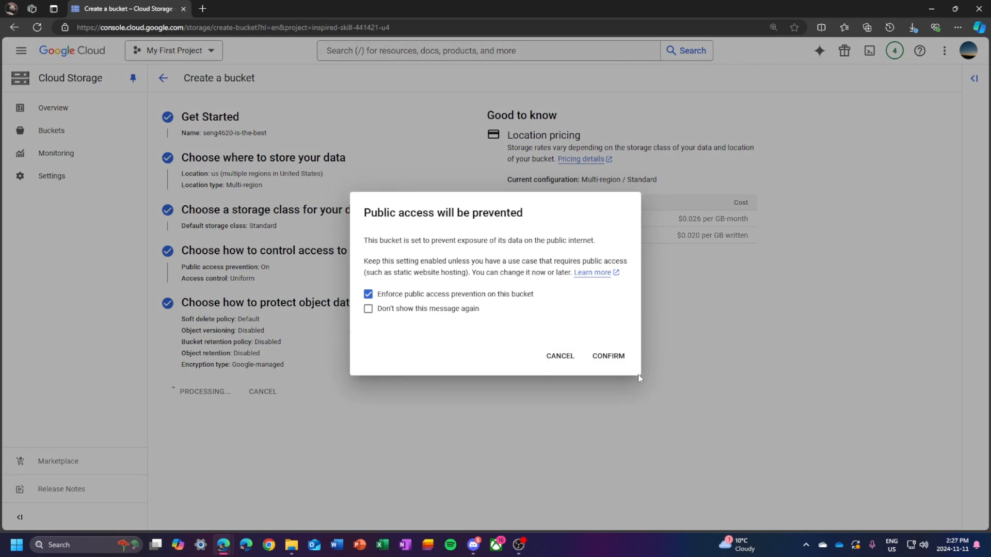
left_click(610, 356)
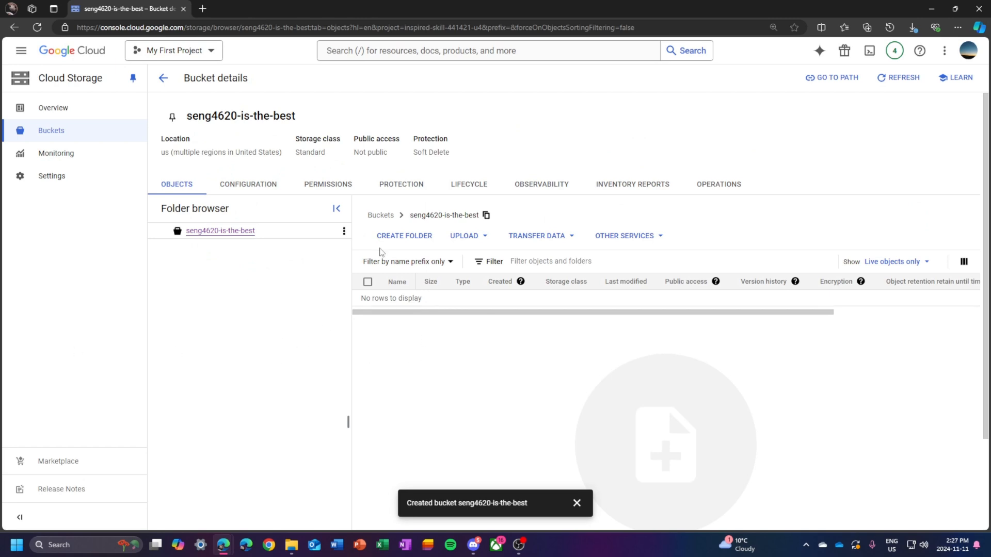
Step: Reopen the seng4620-is-the-best bucket from the list of all buckets and narrow its folder browser
left_click(51, 130)
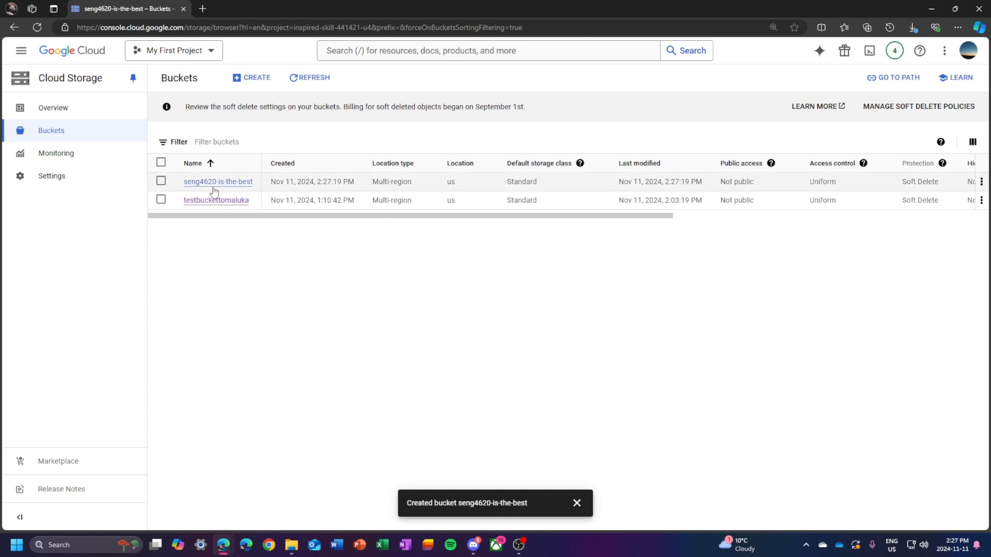
left_click_drag(506, 215, 442, 215)
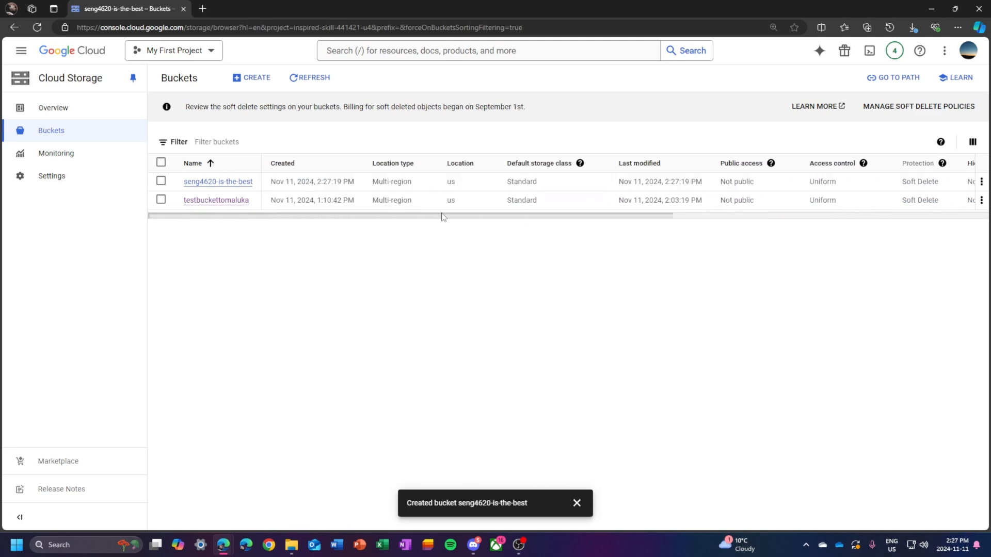
left_click(203, 182)
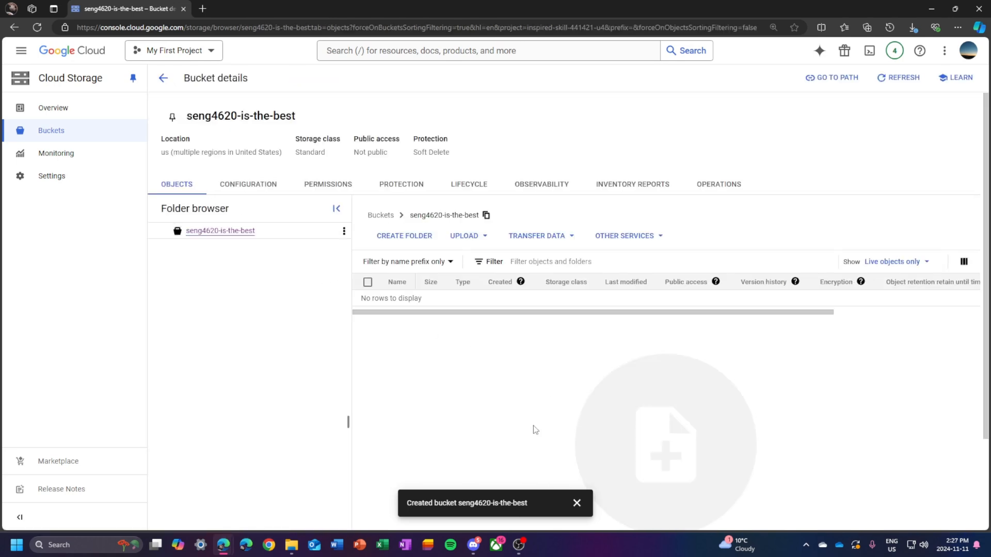
left_click_drag(348, 421, 305, 416)
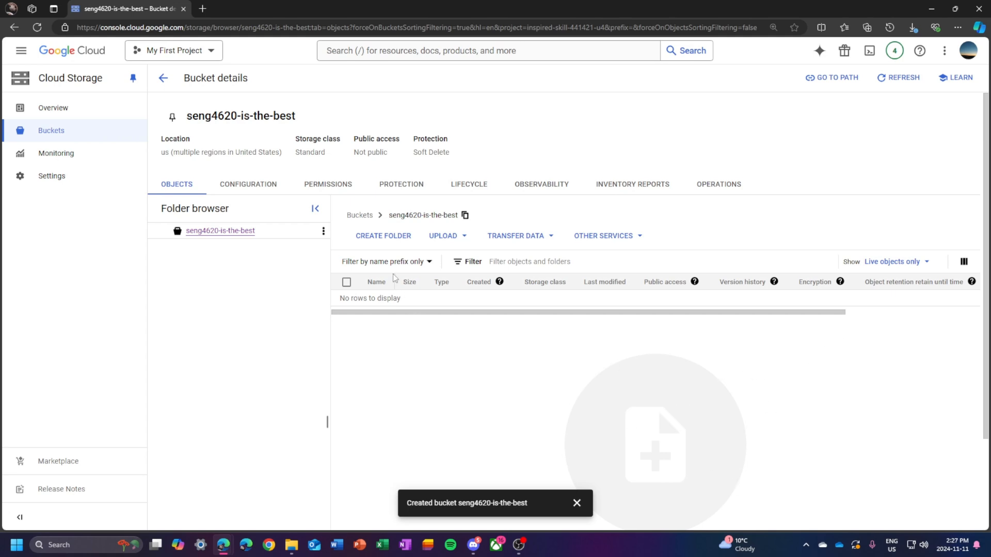
Step: Upload the file Screenshot 2024-11-07 231448.png from Downloads to the bucket
left_click(448, 237)
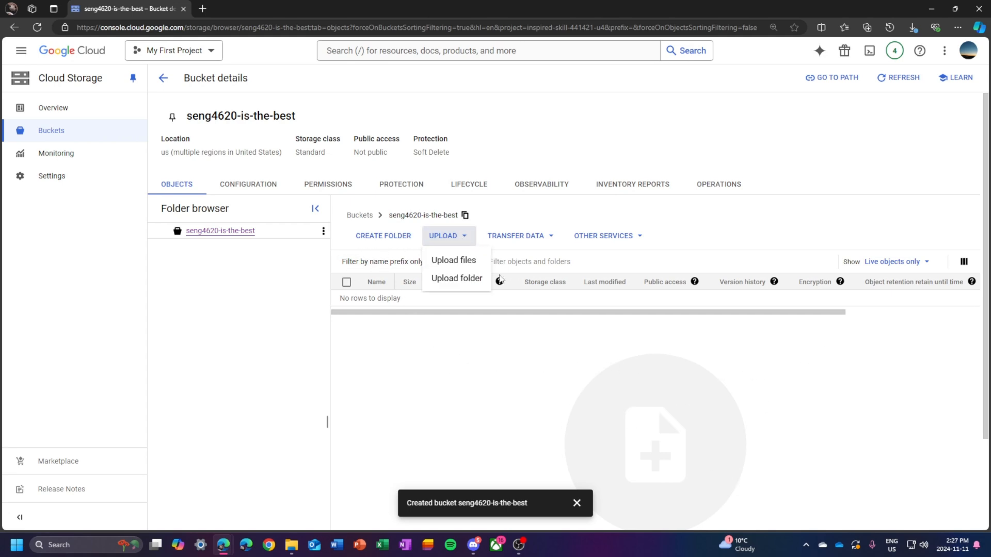
left_click(449, 262)
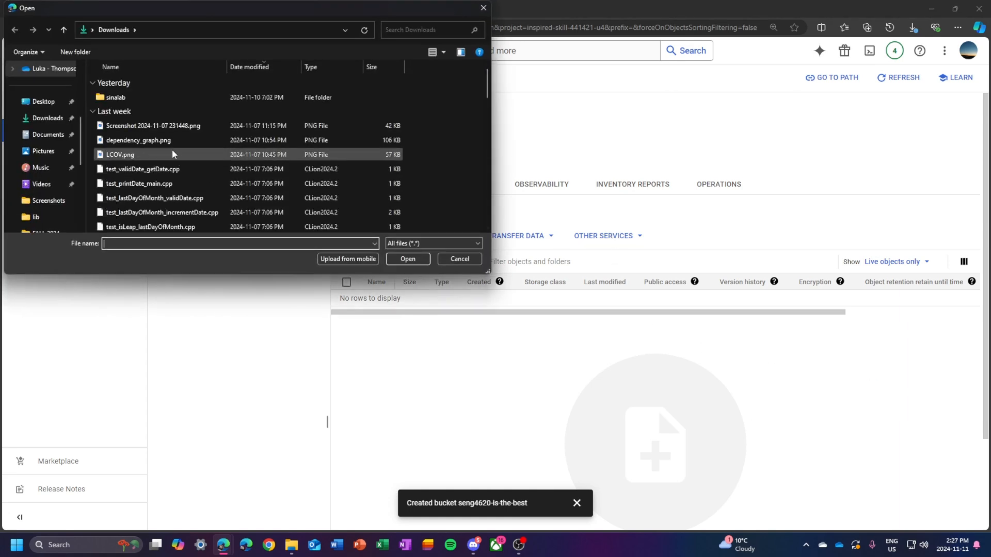
double_click(152, 126)
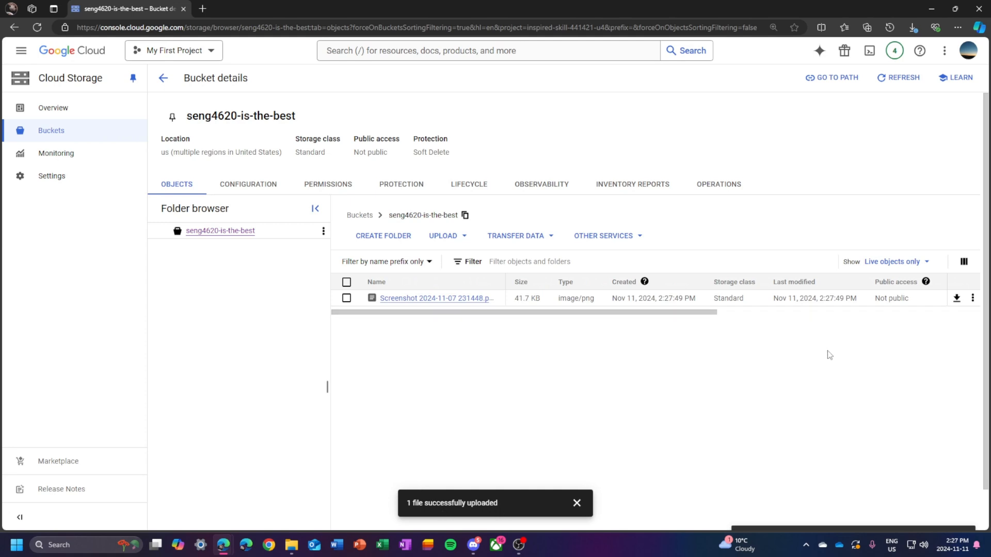
Step: Open the uploaded screenshot in the browser to view the stored image, and close it again
left_click(973, 298)
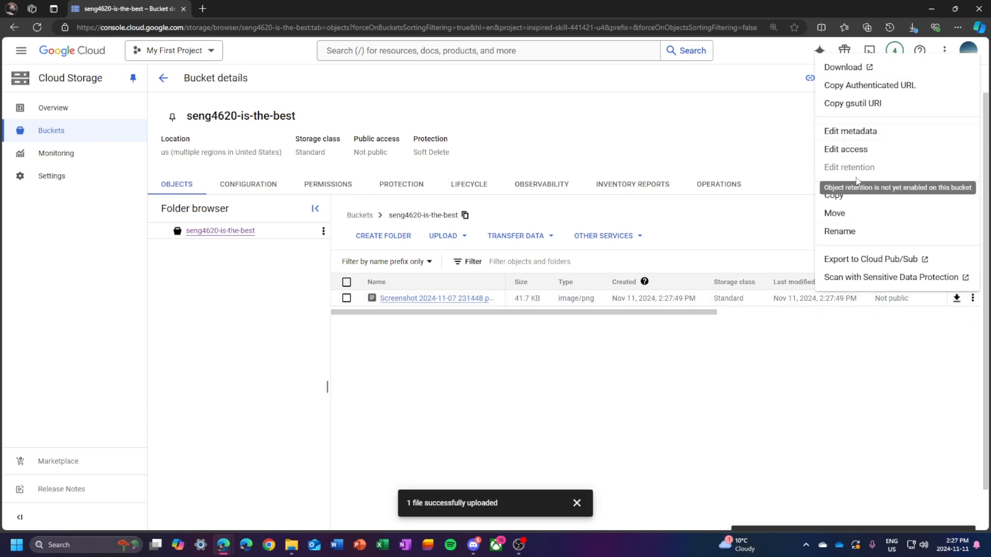
left_click(871, 86)
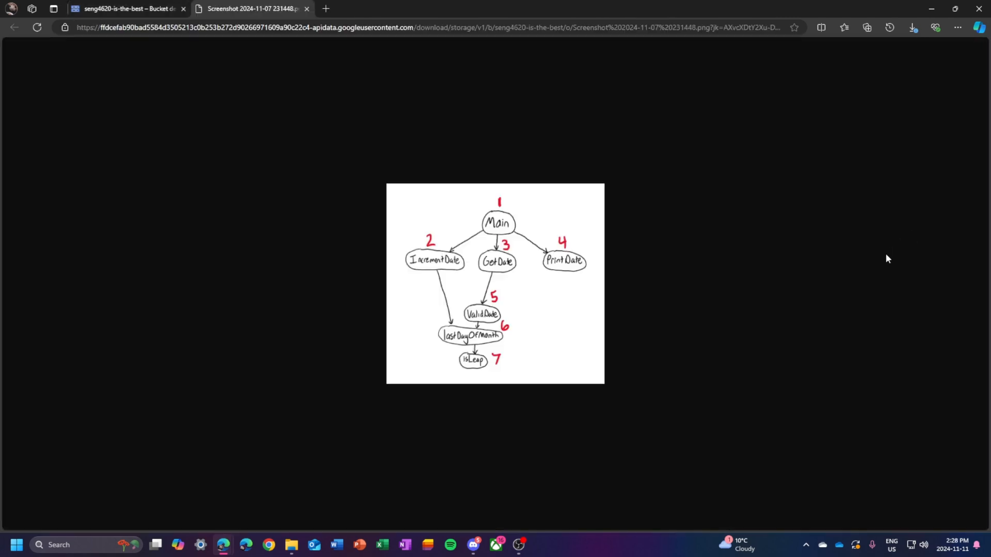
left_click(306, 8)
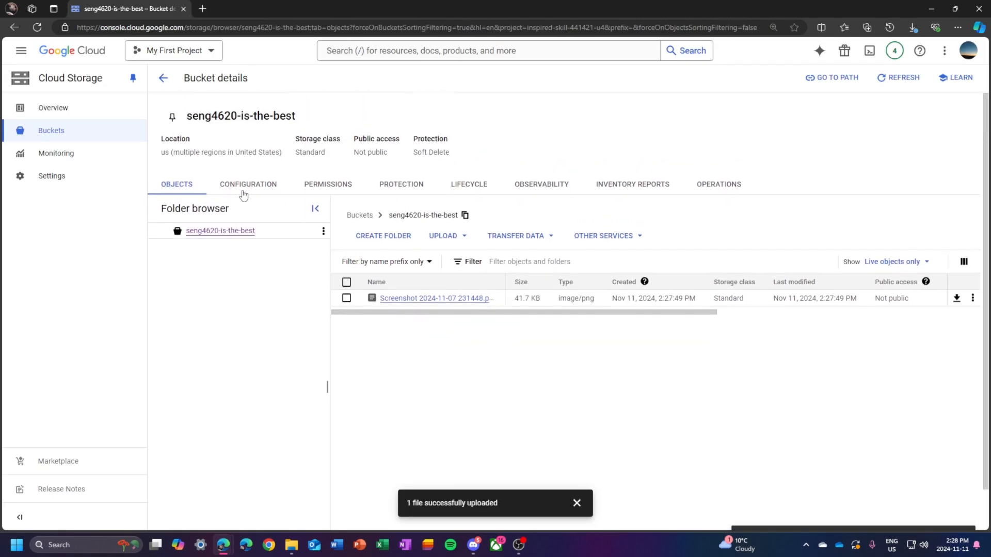
Step: Examine the bucket's configuration, from its overview through permissions and protection to object lifecycle
left_click(250, 190)
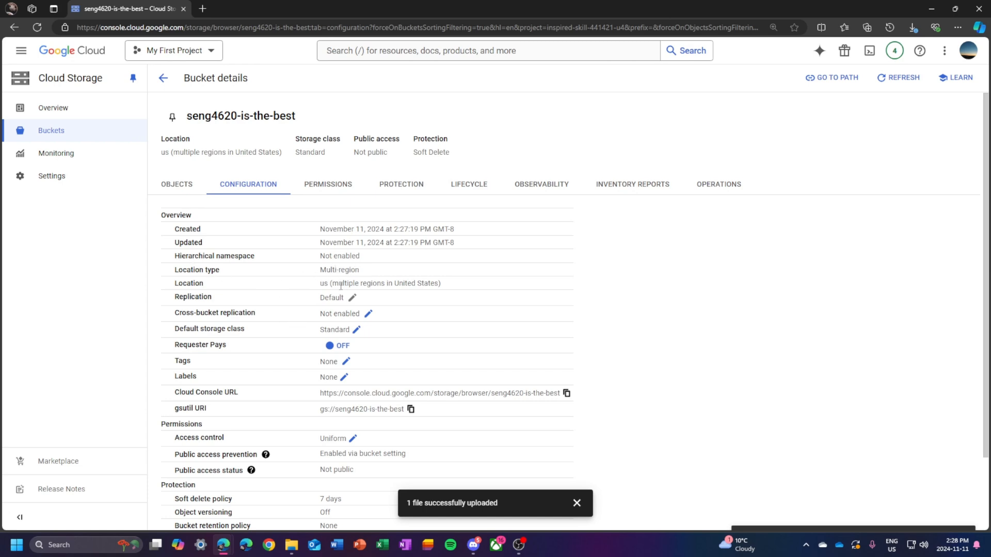
scroll(367, 317, "down", 1)
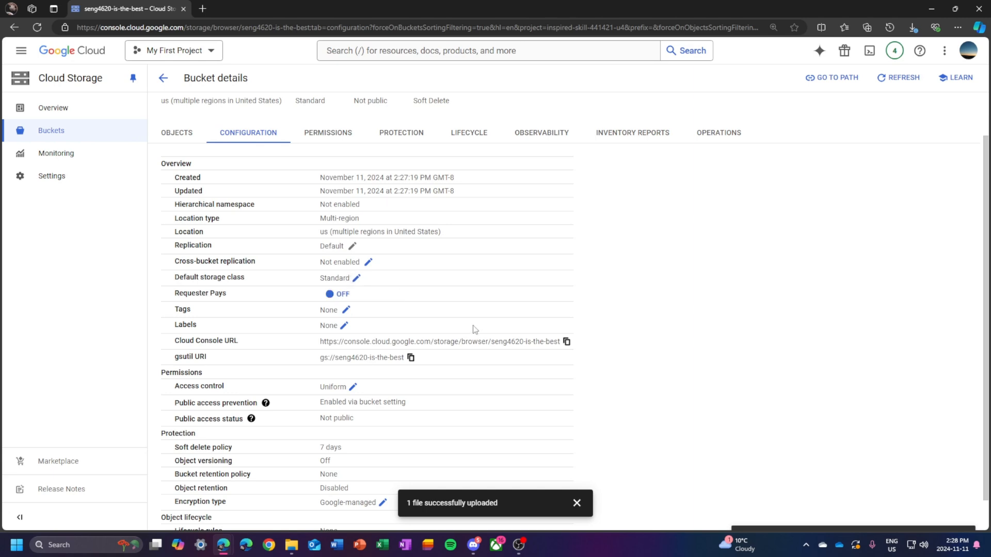
scroll(475, 330, "down", 1)
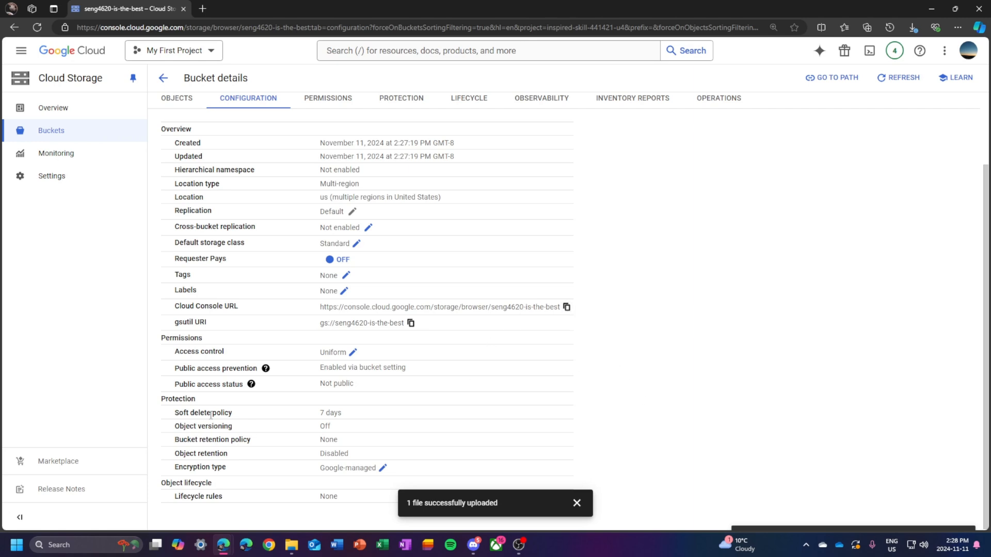
scroll(459, 242, "up", 3)
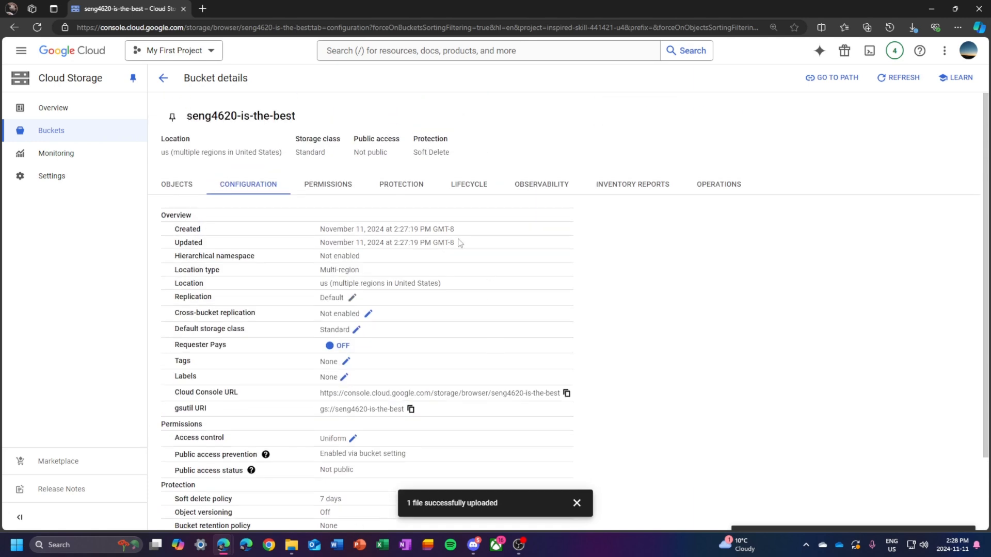
Step: Examine the bucket's permissions, covering public access, access control and the principals with their roles
left_click(323, 189)
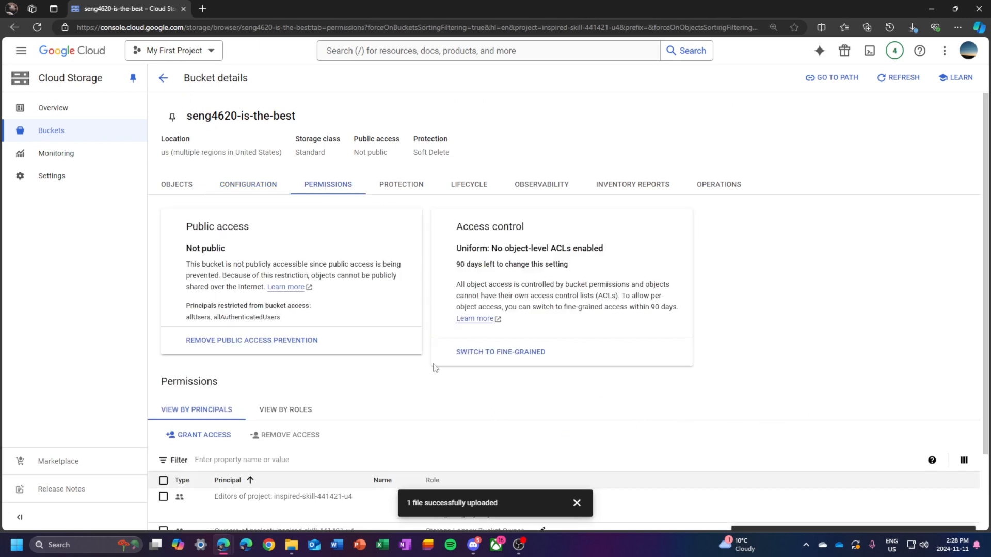
scroll(435, 368, "down", 1)
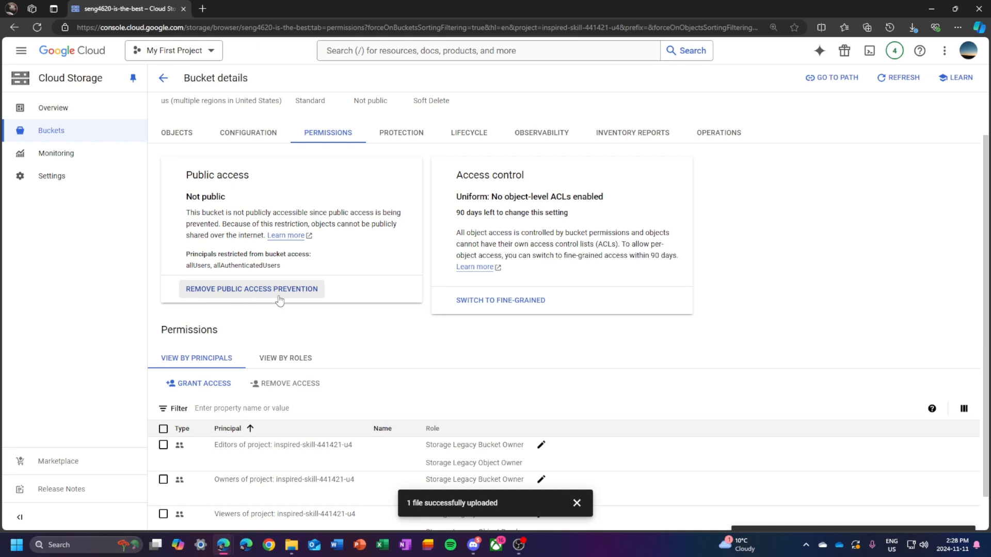
scroll(577, 458, "up", 1)
Step: Examine the bucket's protection settings, covering soft delete, object versioning, retention and the default event-based hold option
left_click(416, 196)
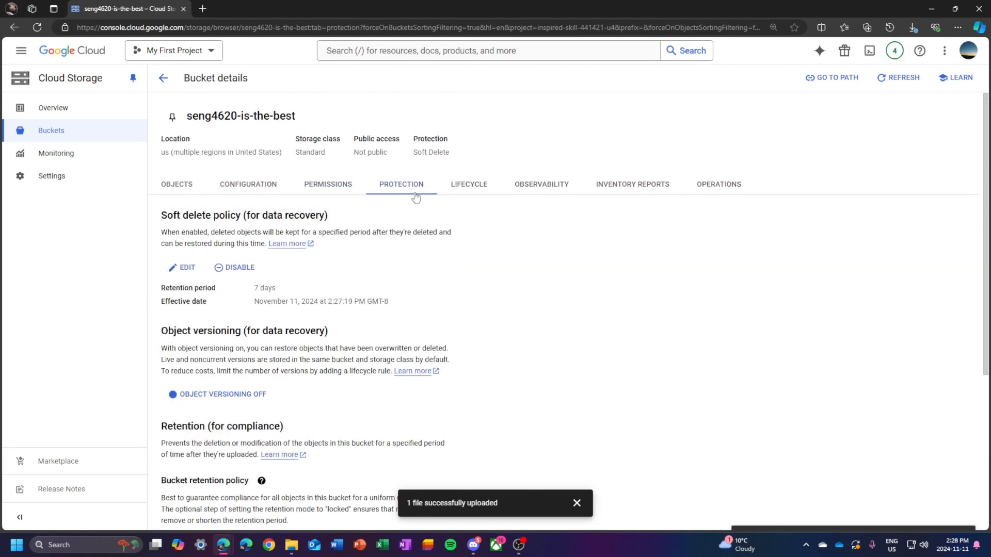
scroll(557, 326, "down", 1)
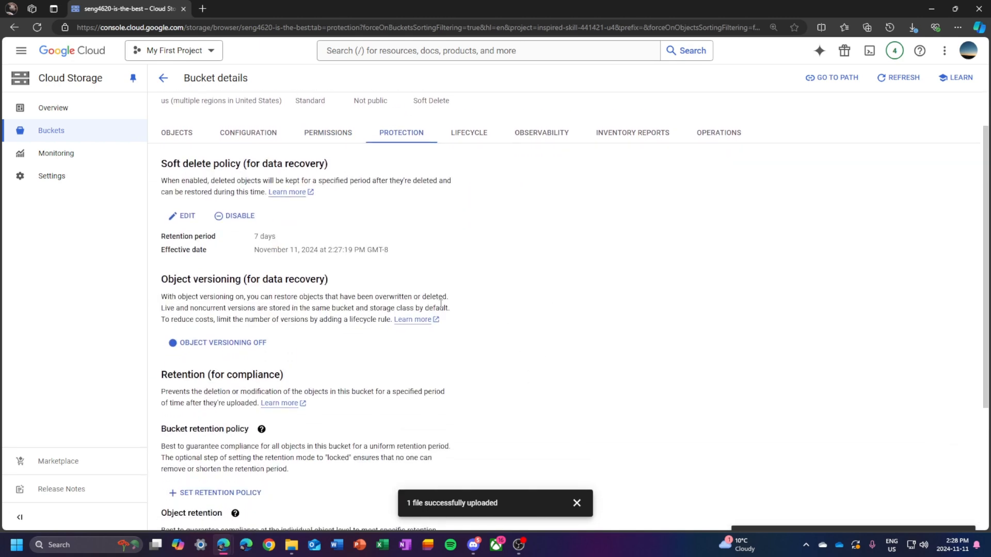
scroll(474, 359, "down", 3)
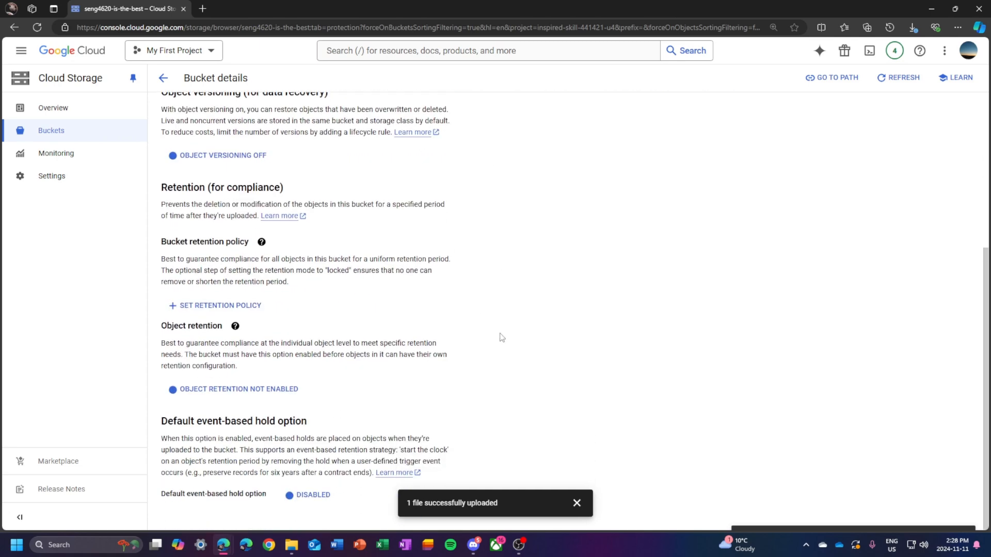
scroll(578, 370, "up", 4)
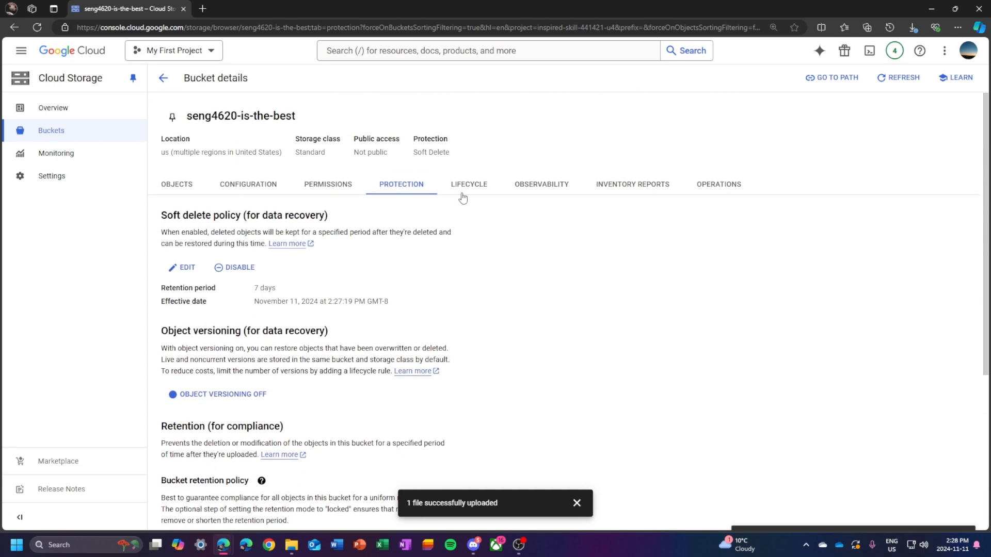
Step: Start a new lifecycle rule for the bucket with the action Set storage class to Coldline
left_click(462, 194)
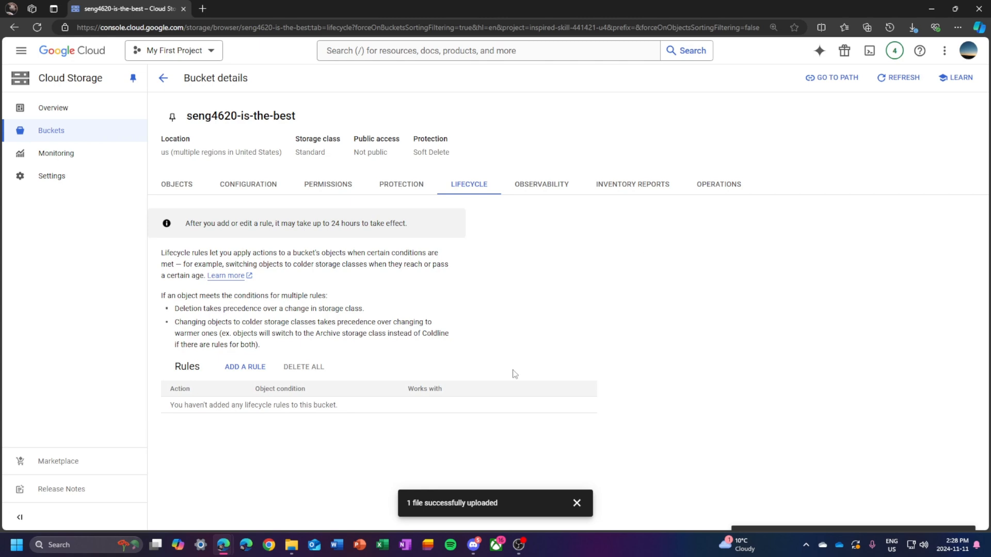
left_click(238, 368)
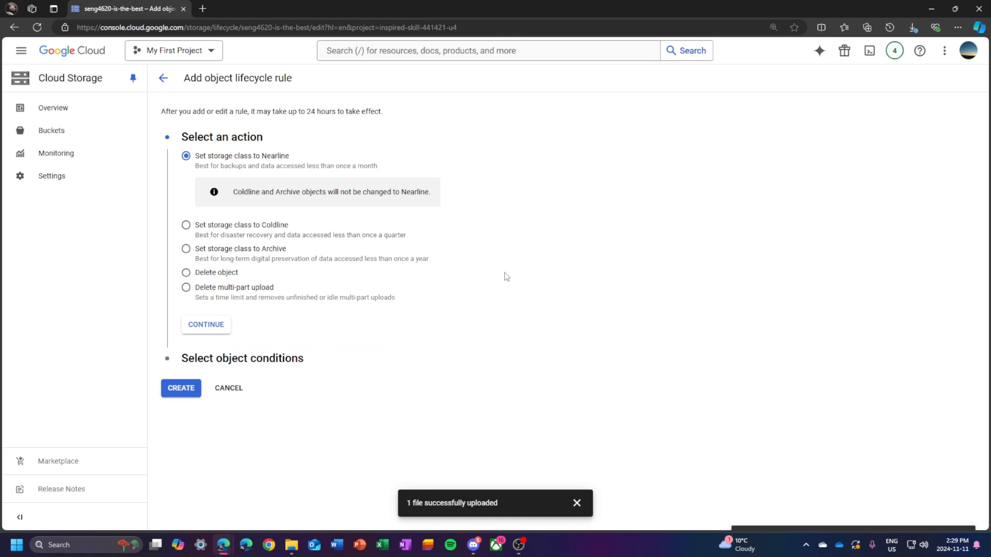
left_click(186, 225)
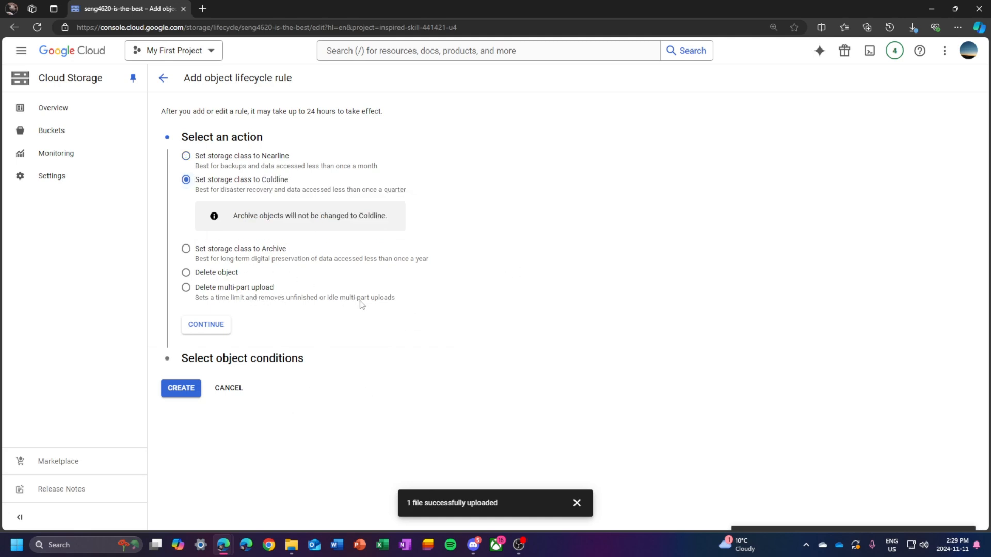
left_click(211, 328)
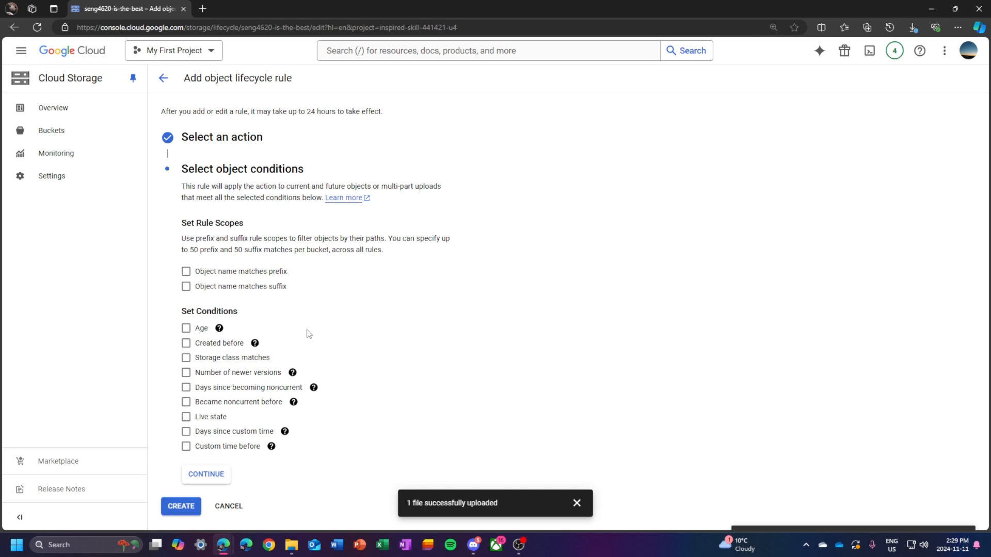
Step: Give the lifecycle rule an Age condition of 5 days and create the rule
mouse_move(220, 329)
left_click(186, 328)
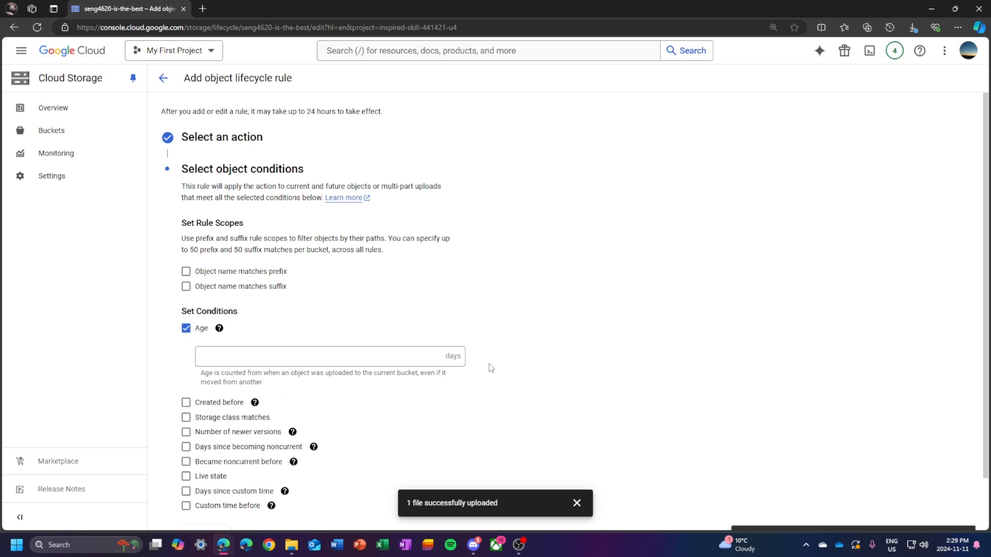
left_click(342, 366)
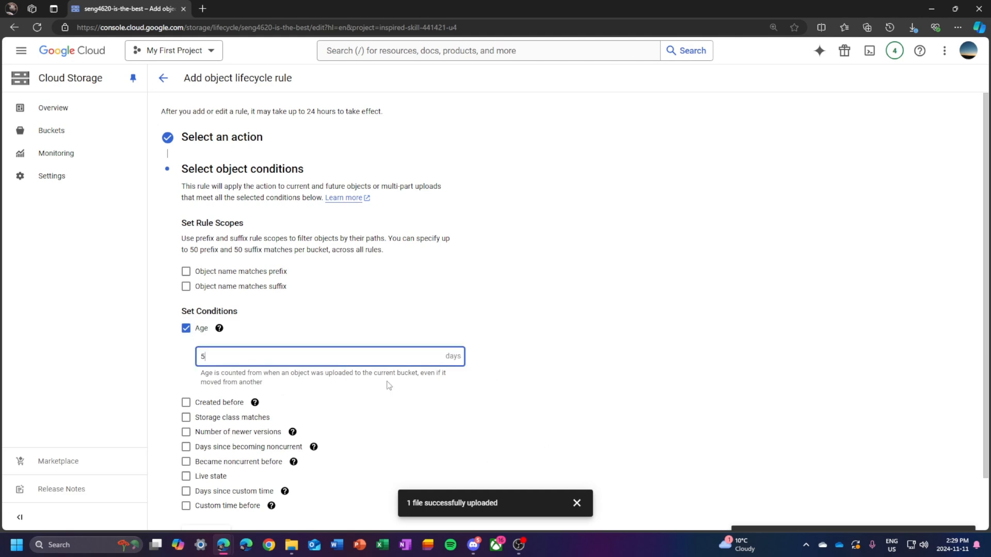
type("5")
left_click(578, 395)
scroll(385, 360, "down", 1)
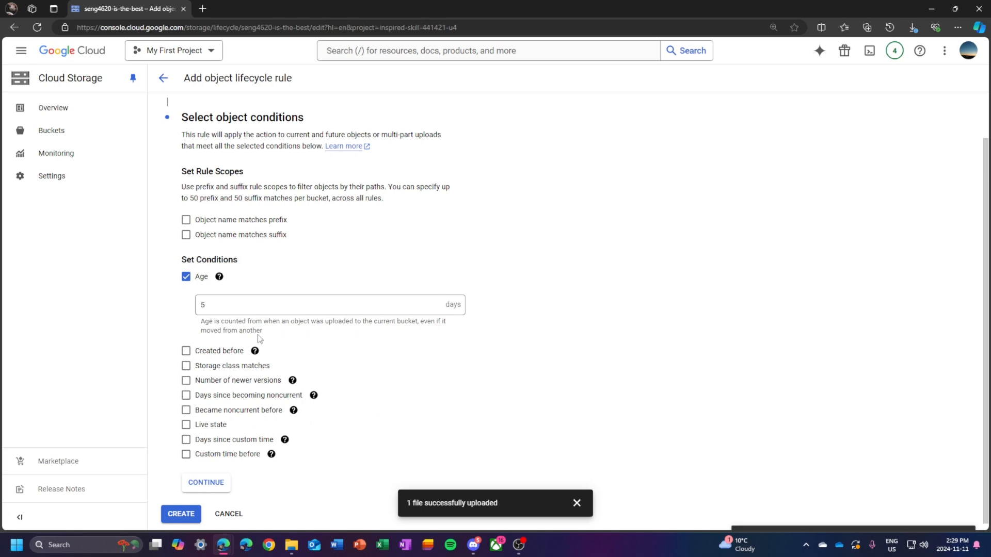
scroll(415, 397, "up", 1)
scroll(456, 411, "down", 1)
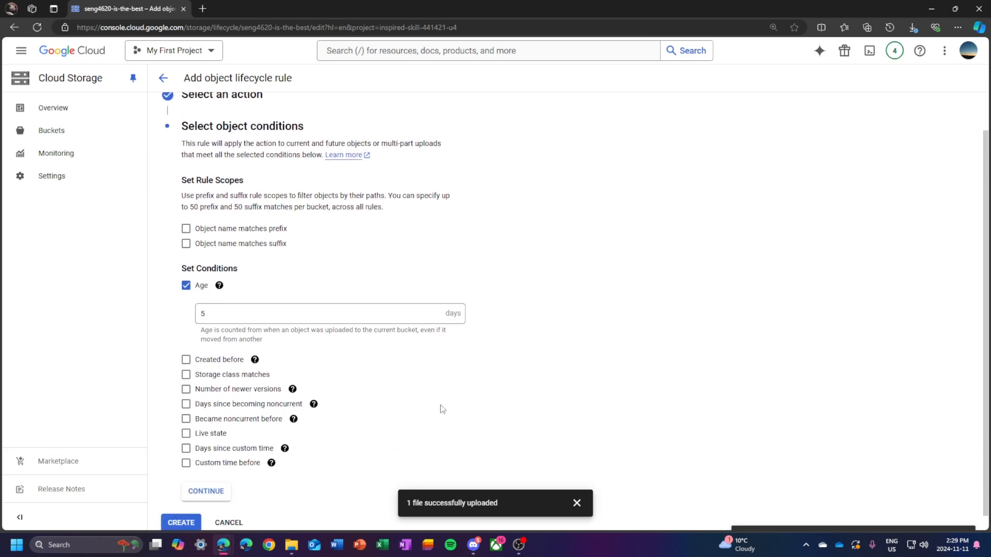
left_click(217, 482)
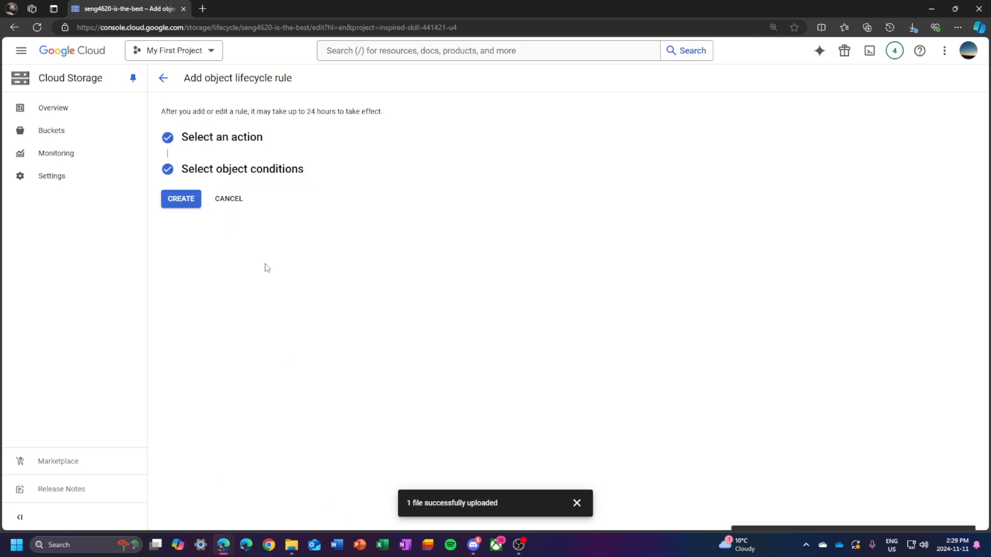
left_click(185, 201)
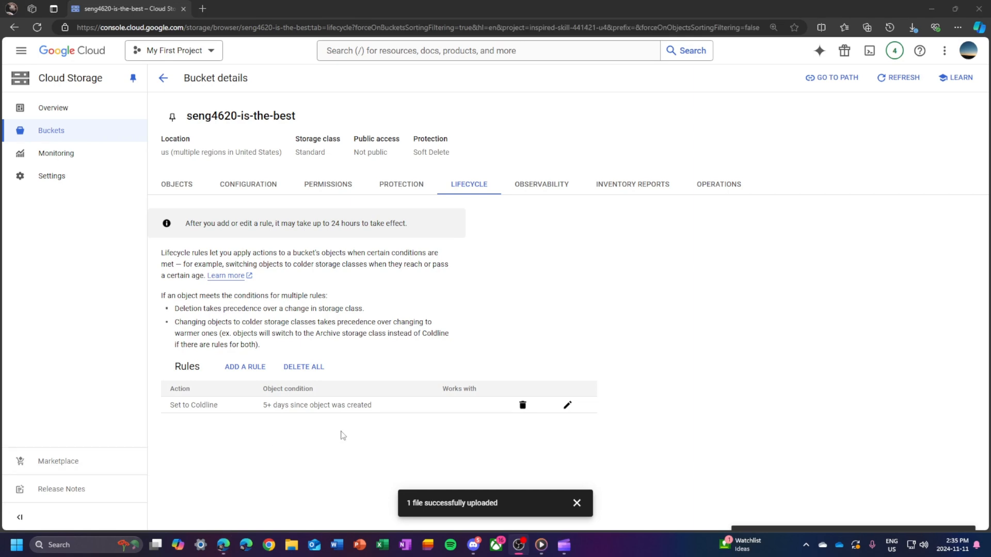
Step: Examine the bucket's observability charts for errors, request counts and network traffic, and return to its protection settings
left_click(546, 189)
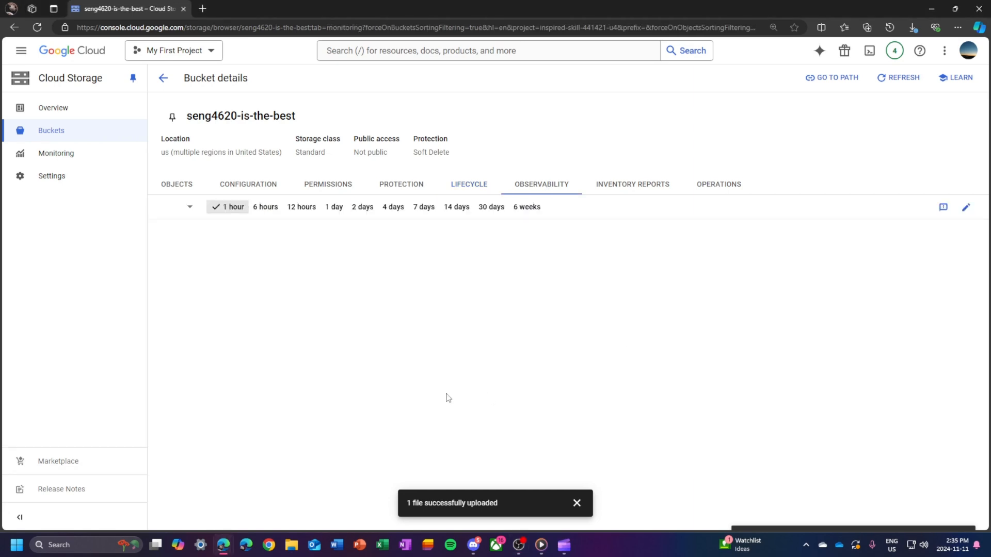
scroll(877, 361, "down", 1)
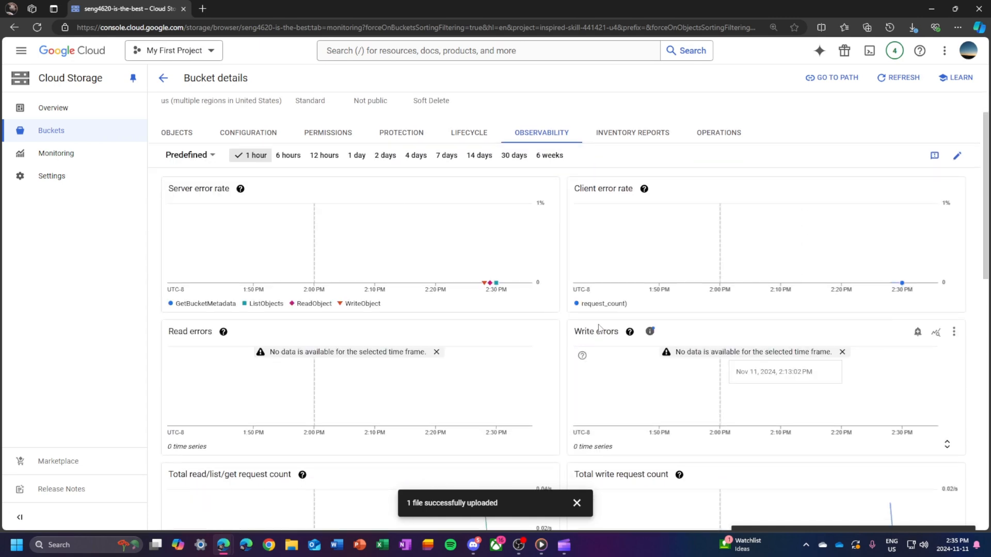
scroll(754, 334, "down", 5)
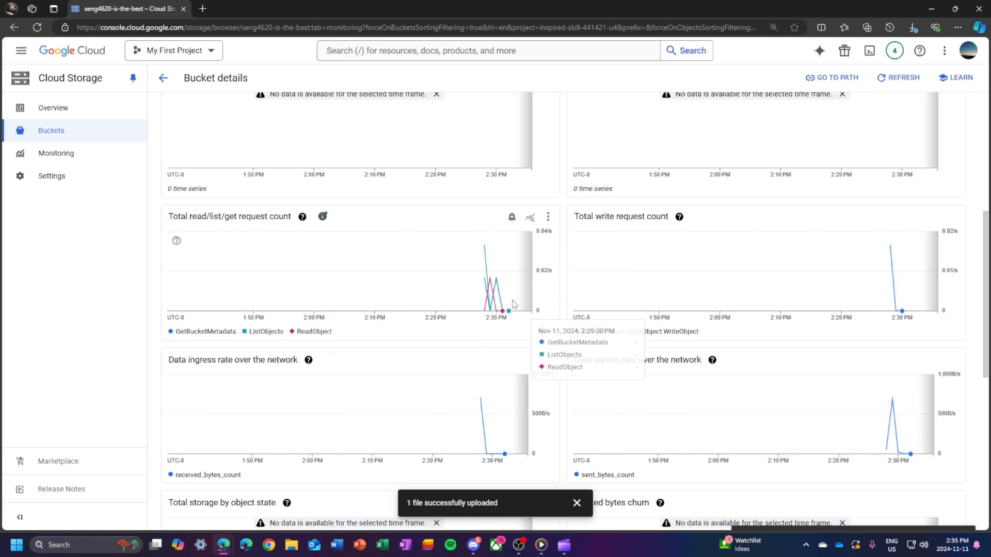
scroll(855, 369, "up", 6)
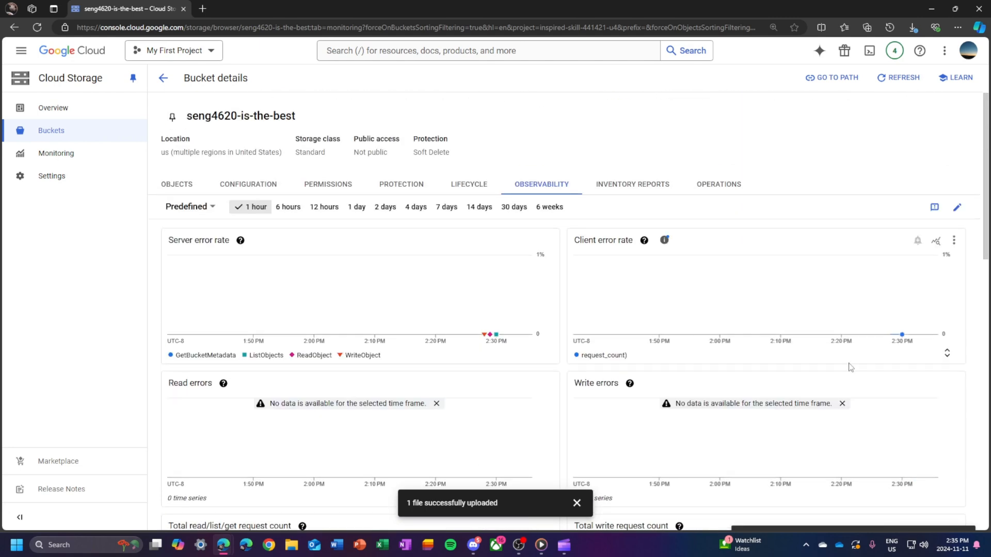
left_click(405, 191)
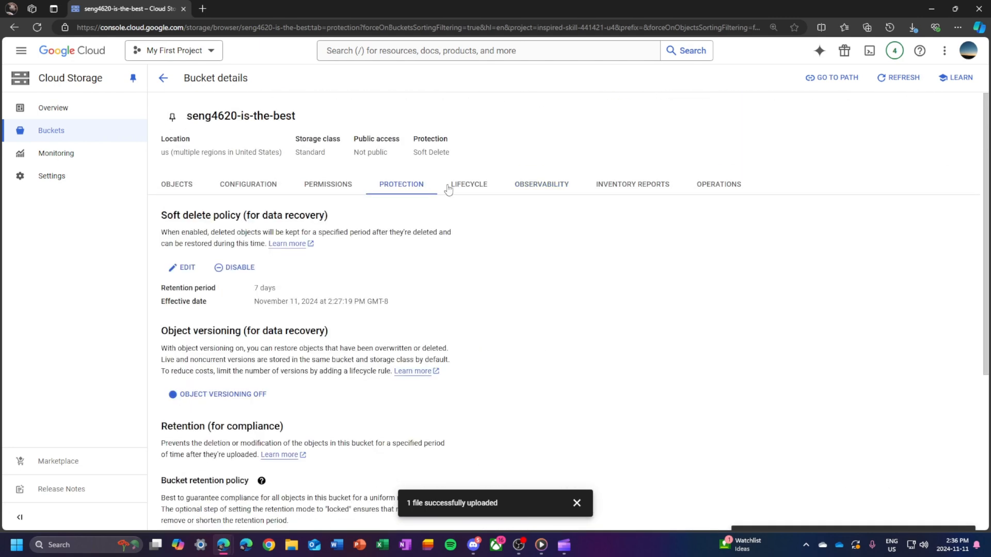